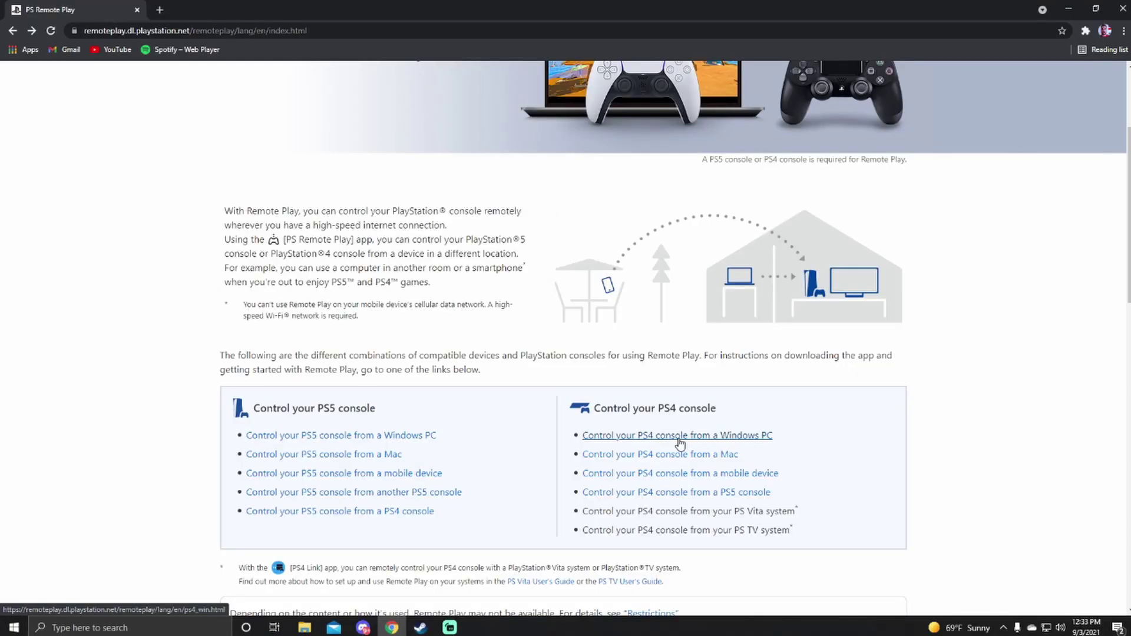
Download the PS Remote Play installer from the page for controlling a PS4 from a Windows PC, agreeing to its license agreement and privacy policy
left_click(681, 439)
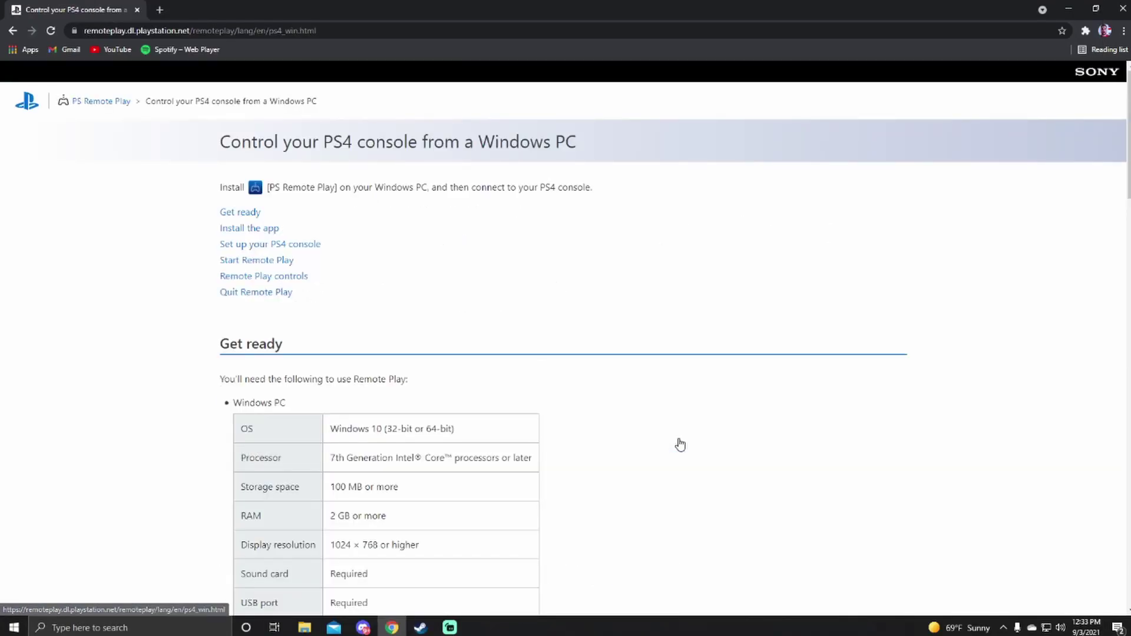
left_click(236, 229)
left_click(243, 213)
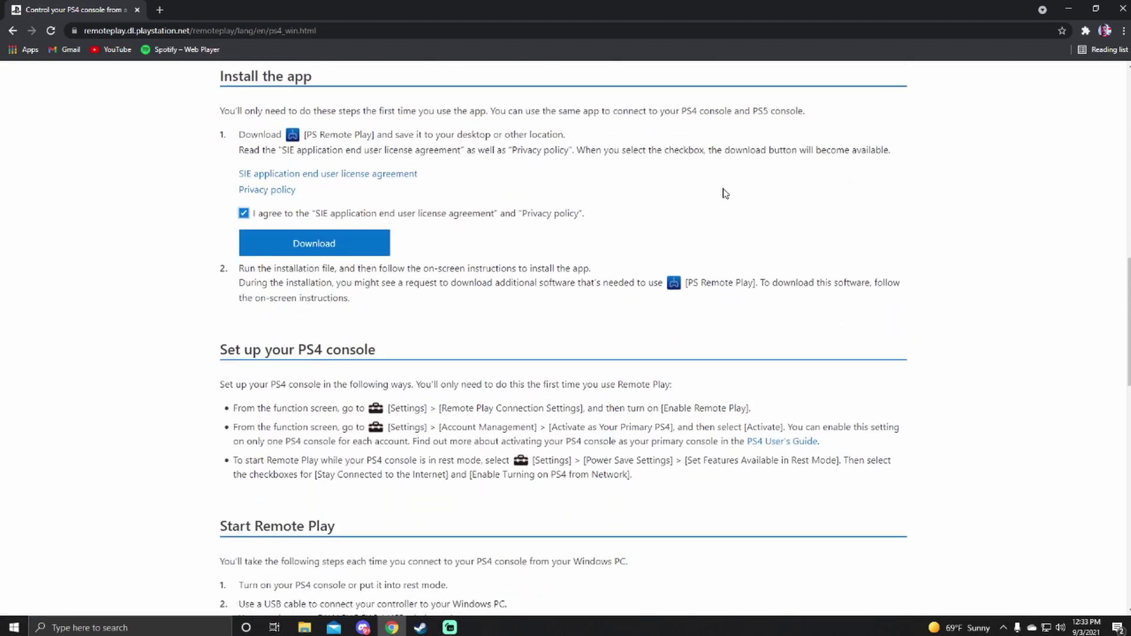
left_click(330, 244)
scroll(412, 354, "down", 1)
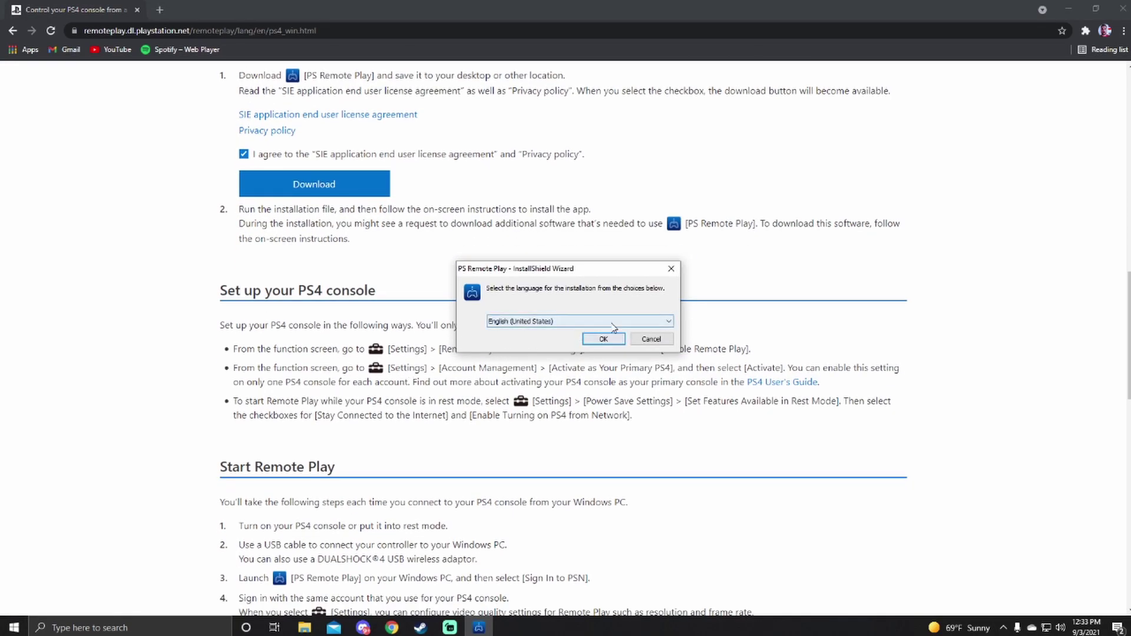
Start the PS Remote Play installer with English (United States) as the installation language
left_click(614, 323)
left_click(614, 324)
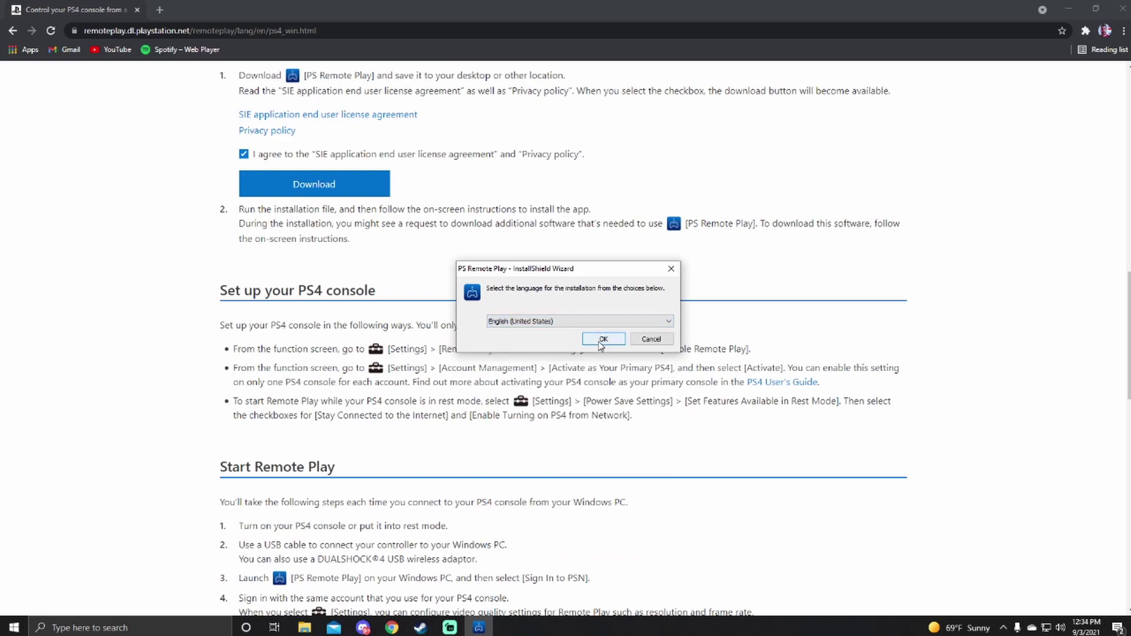
left_click(602, 341)
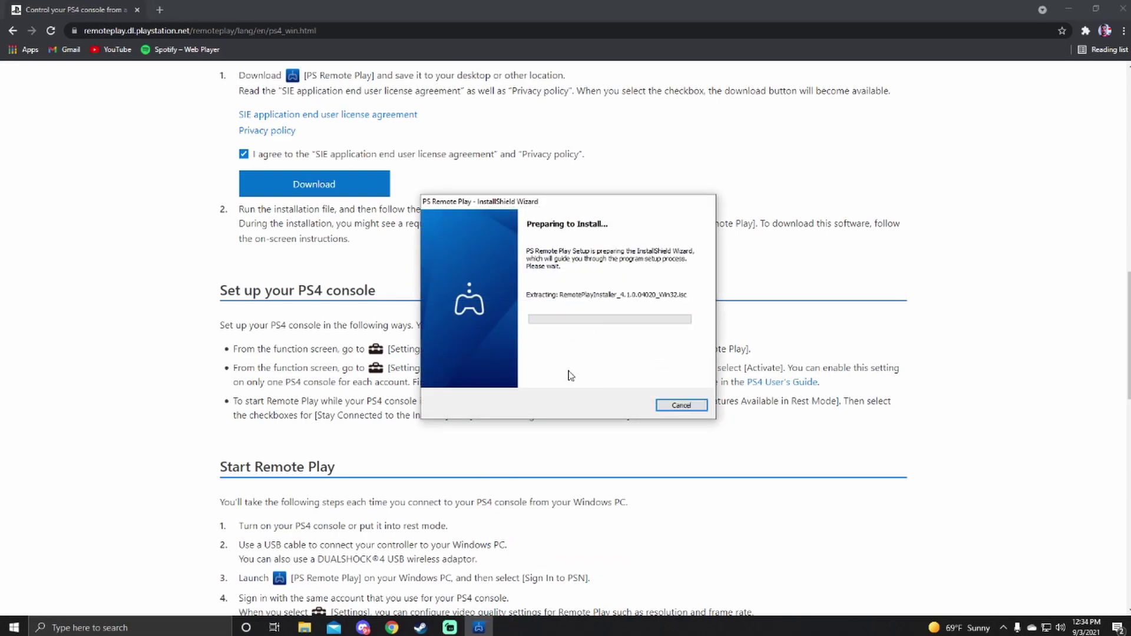
Install PS Remote Play into the default destination folder and finish the wizard with Launch PS Remote Play enabled
scroll(491, 445, "up", 10)
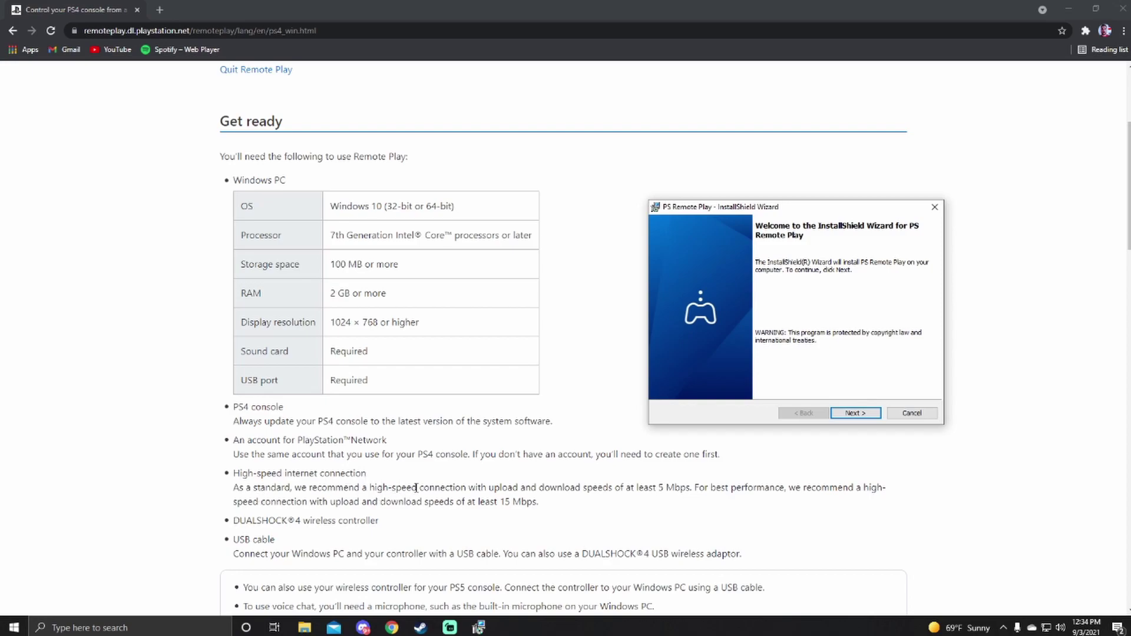
left_click_drag(741, 211, 571, 185)
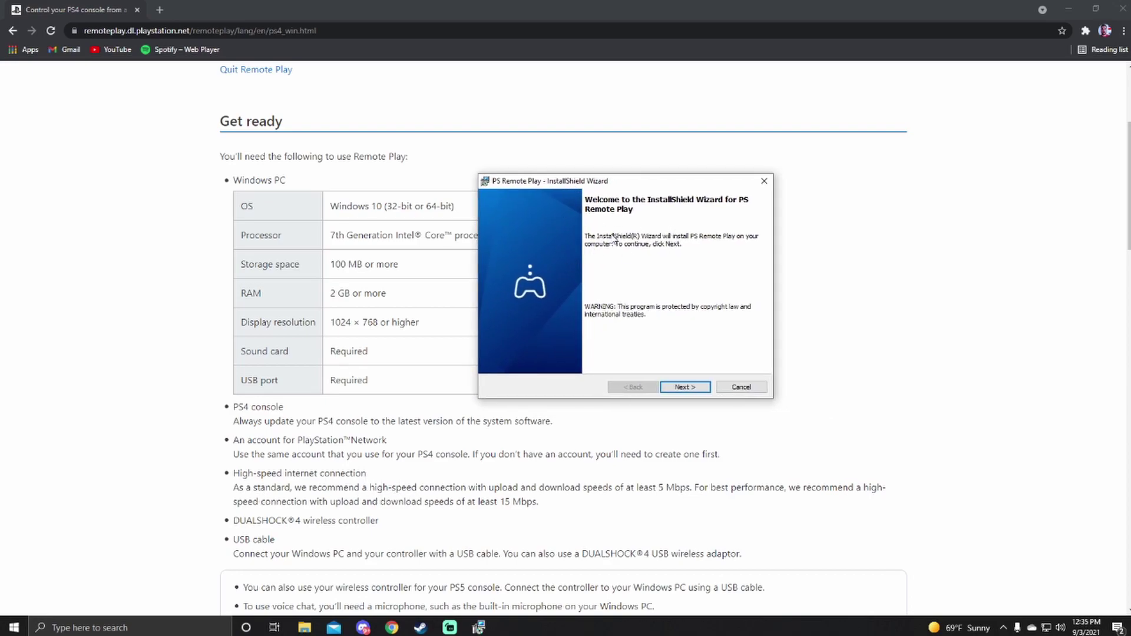
left_click(683, 387)
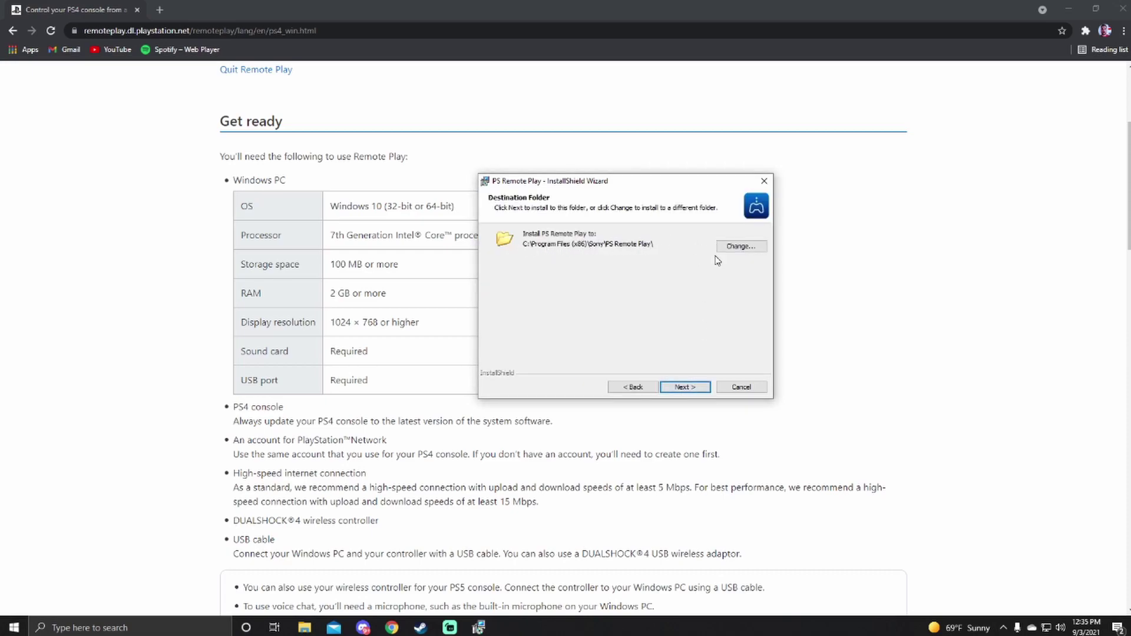
left_click(687, 389)
left_click(686, 388)
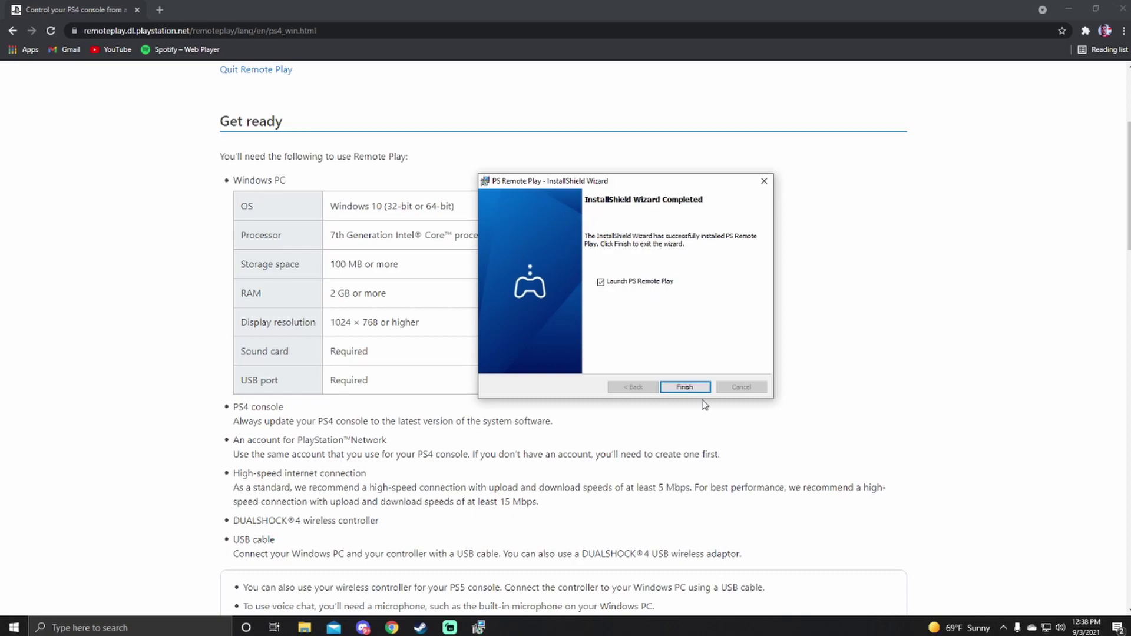
left_click(685, 387)
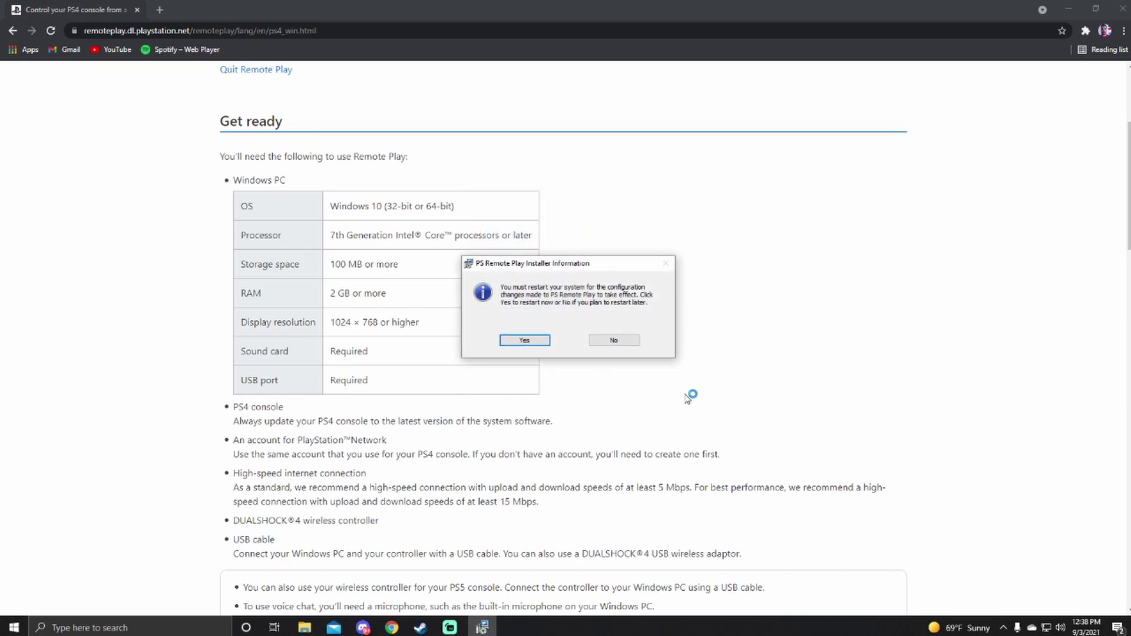
Decline the immediate system restart and reposition the PS Remote Play welcome window over the web page
left_click(606, 338)
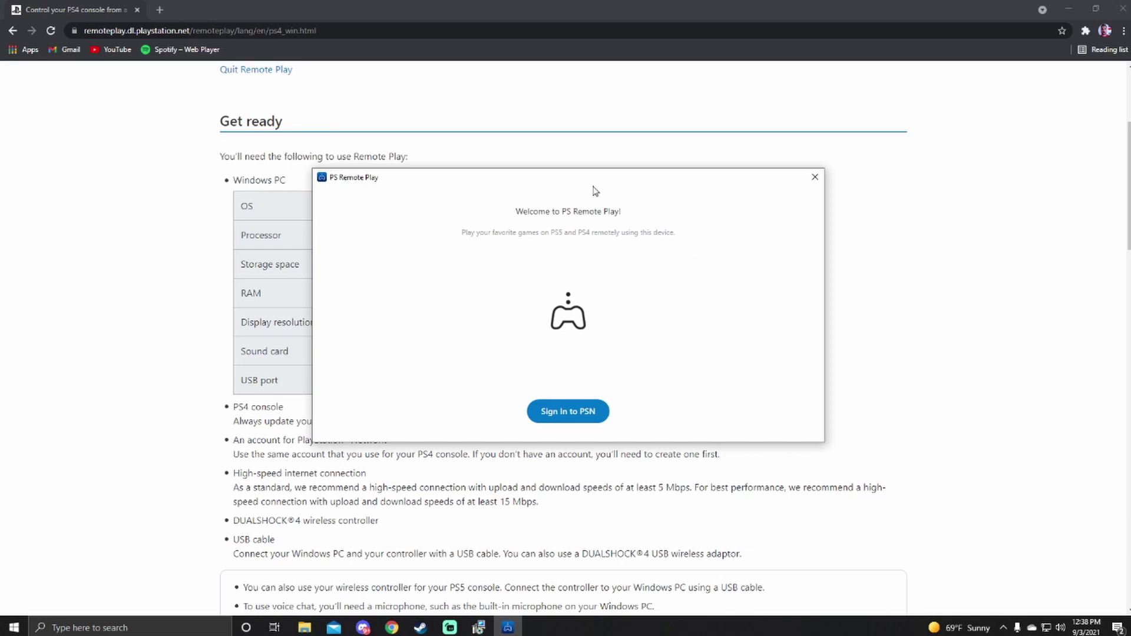
left_click_drag(582, 183, 747, 406)
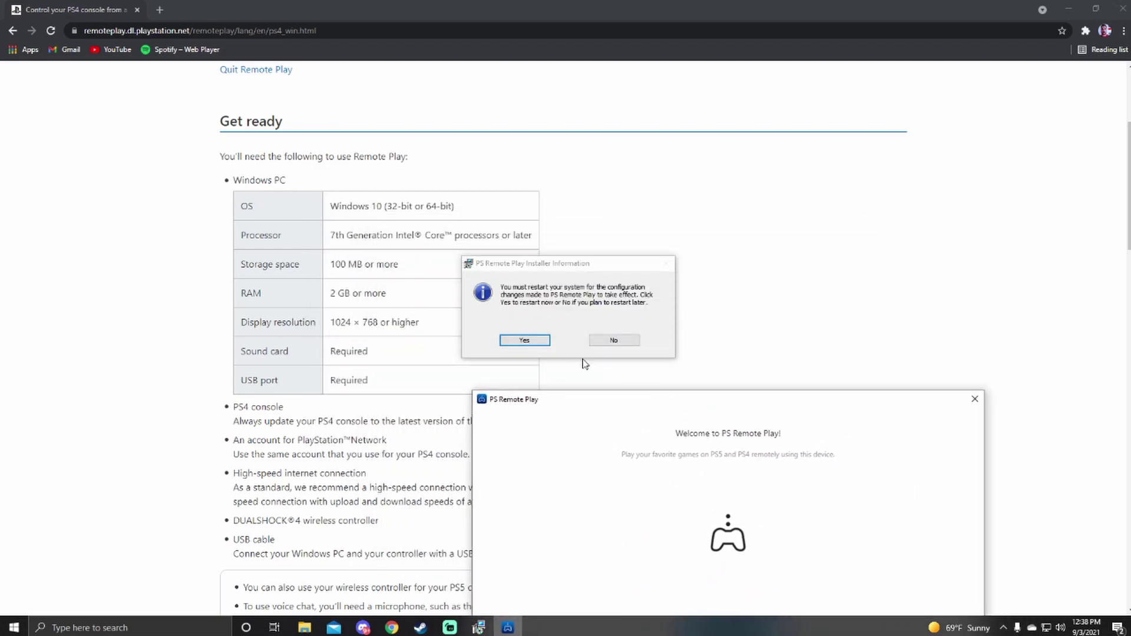
left_click(616, 293)
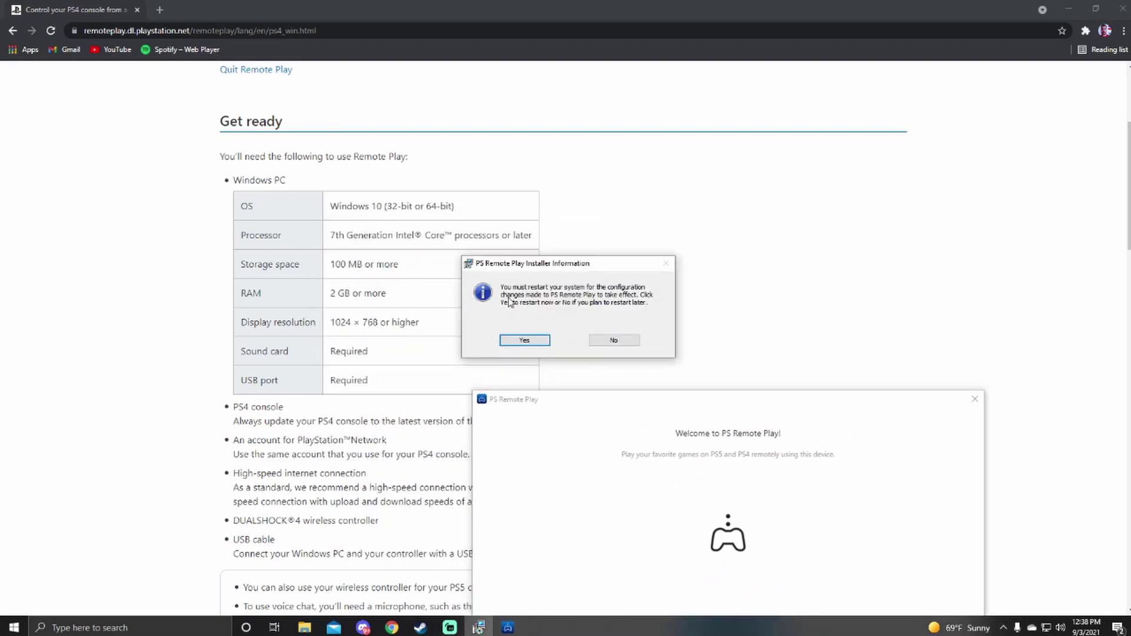
left_click(614, 340)
left_click_drag(648, 401, 503, 168)
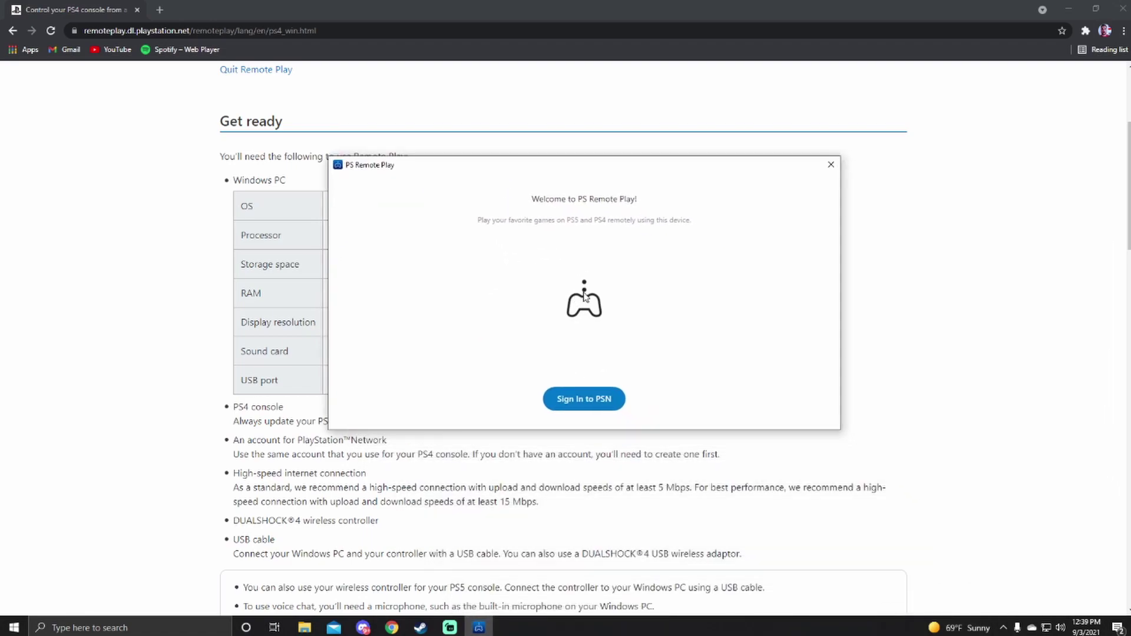
Open the PSN sign-in form and place the cursor in the sign-in e-mail field
left_click(584, 400)
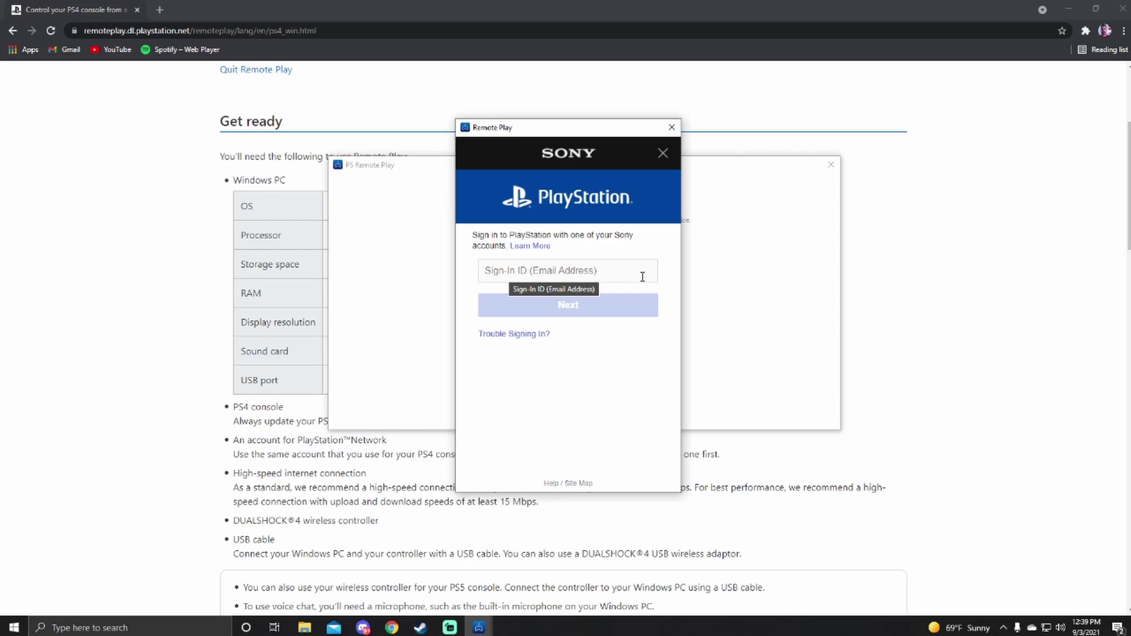
left_click(522, 273)
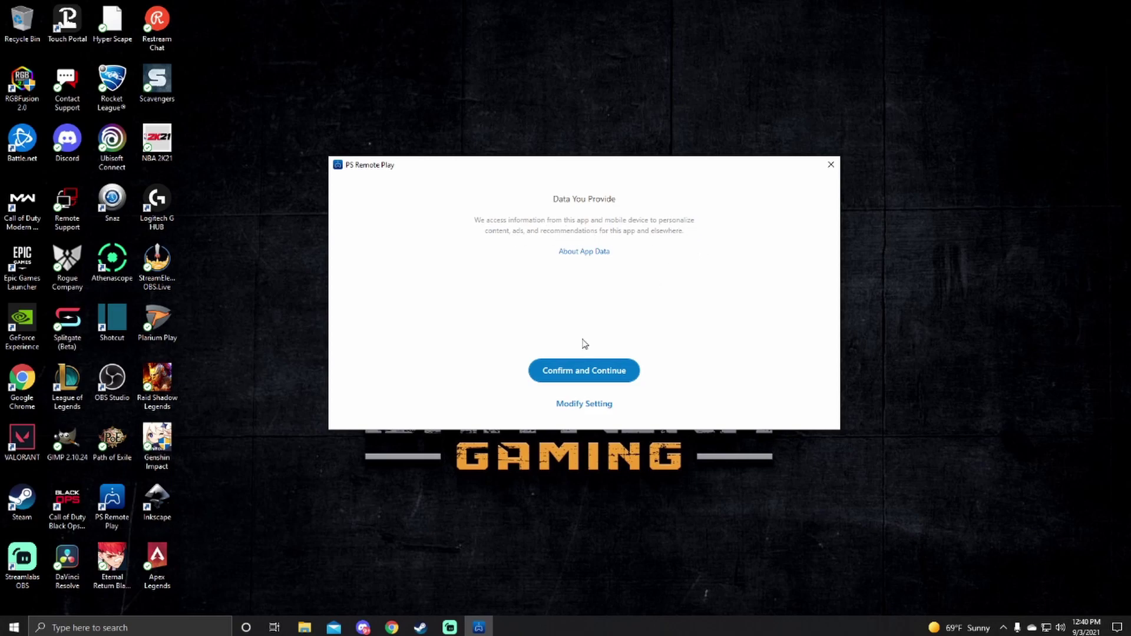
Set the data sharing option to Limited Data and continue
left_click(582, 405)
left_click(497, 254)
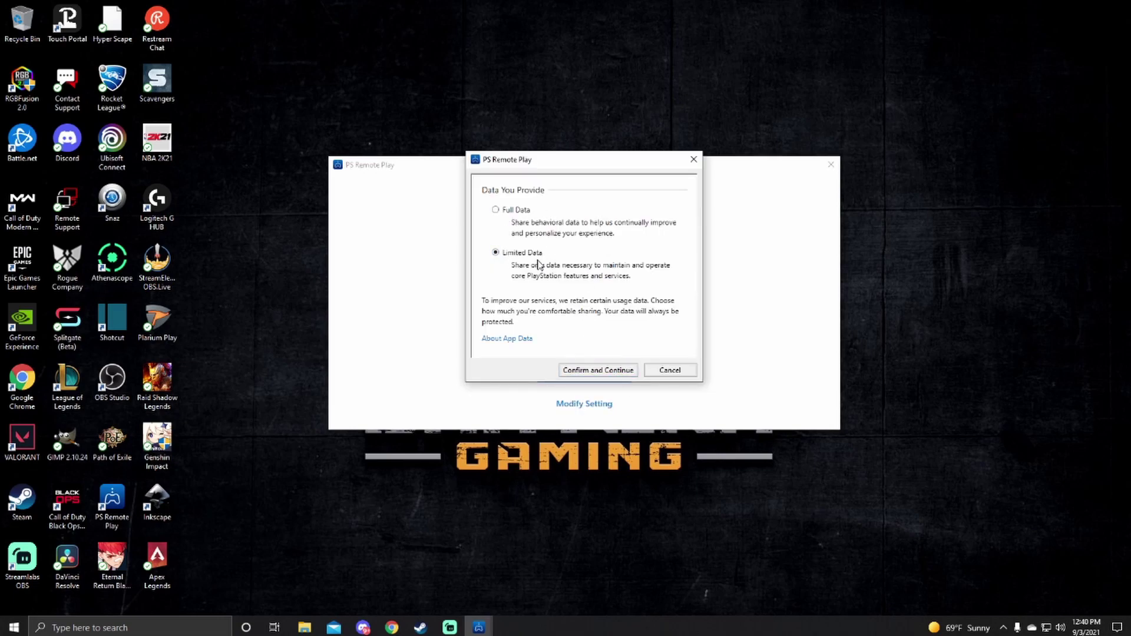
left_click(593, 371)
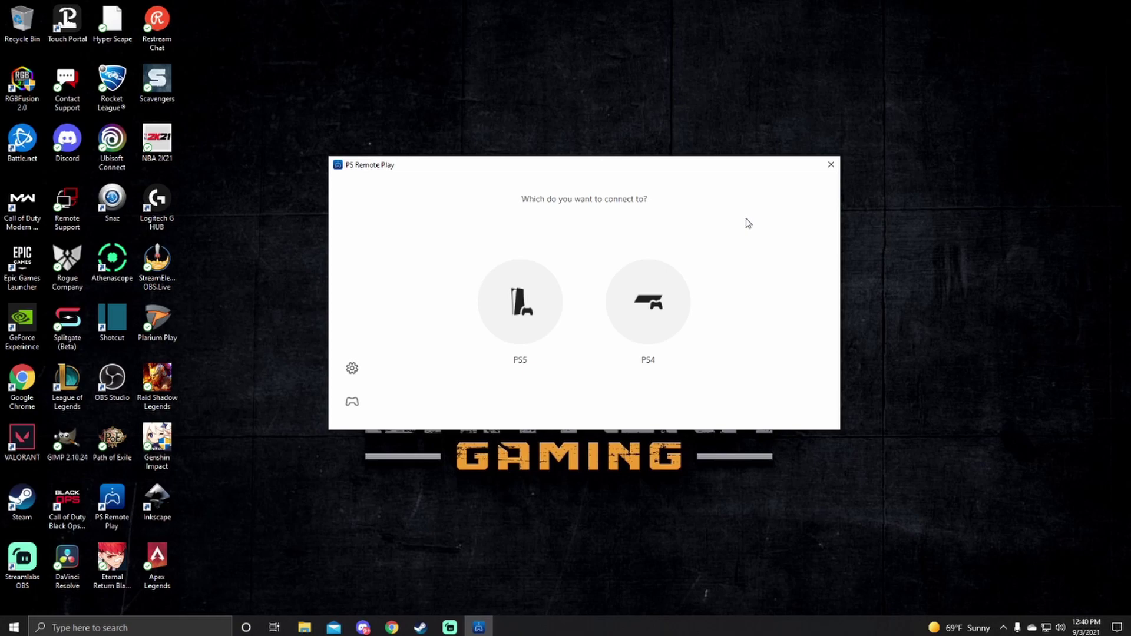
Try twice to find the PS4 console over the internet, cancelling the manual number entry each time
left_click(668, 304)
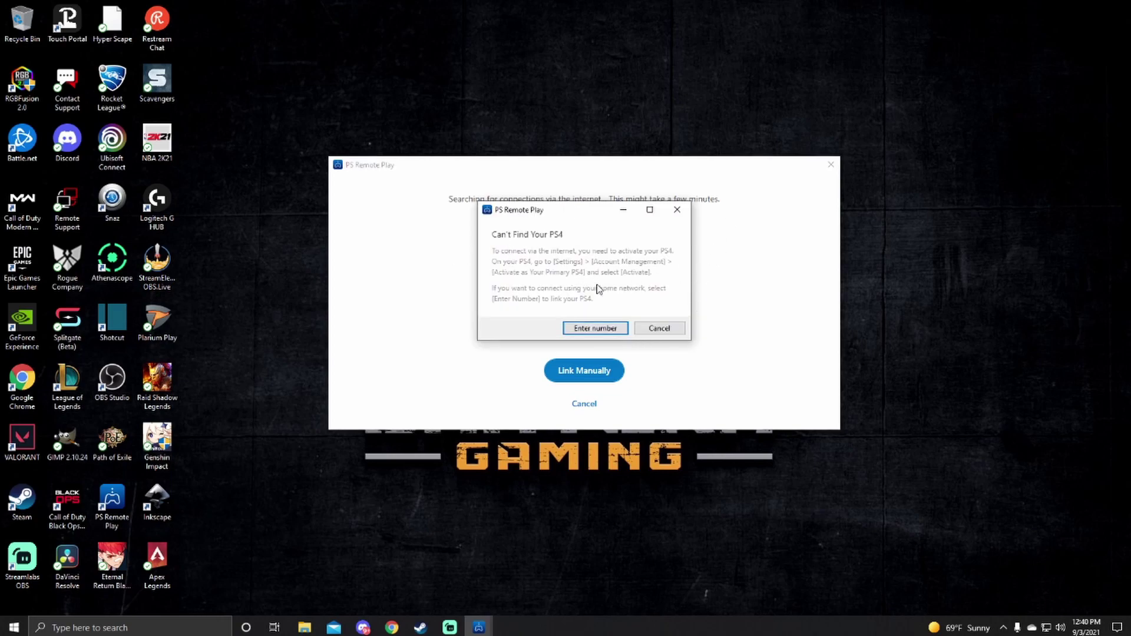
left_click(660, 329)
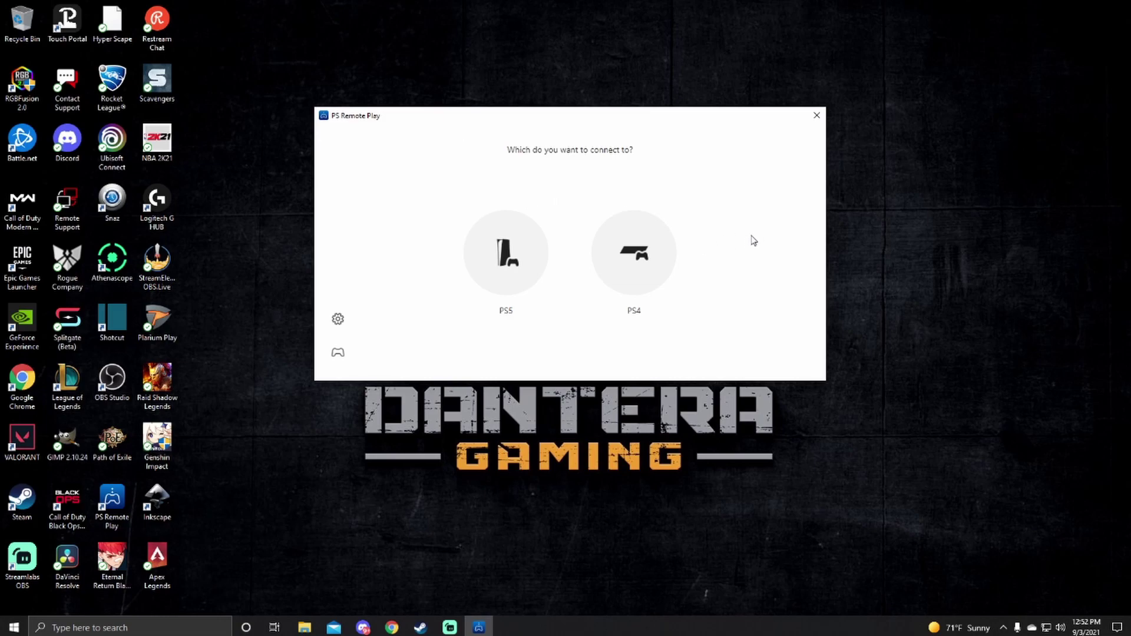
left_click(650, 265)
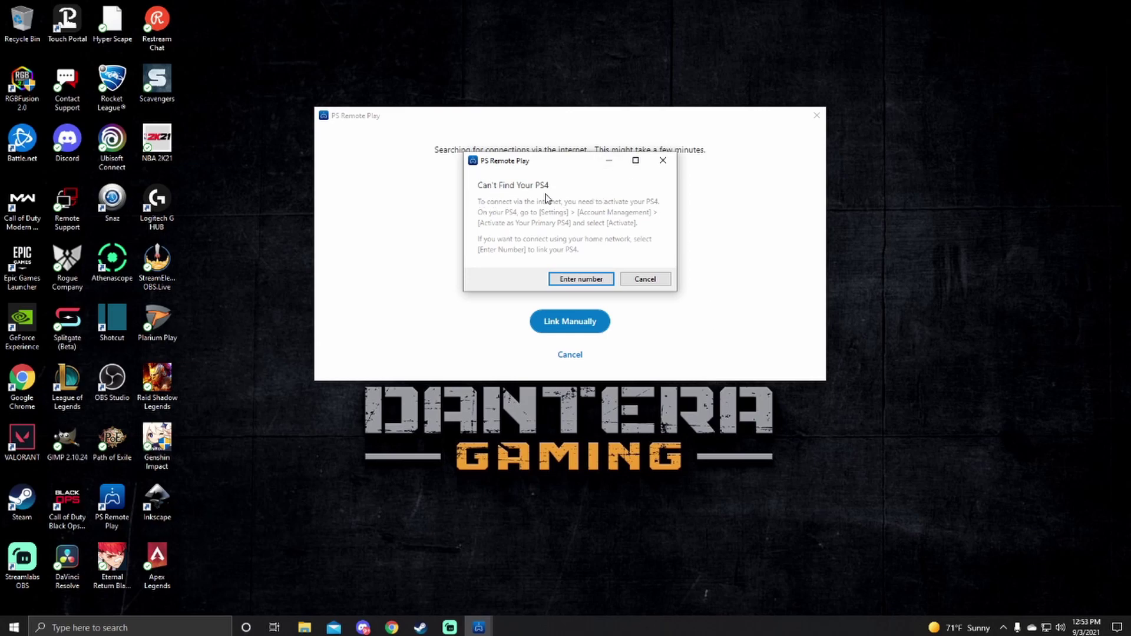
left_click(645, 280)
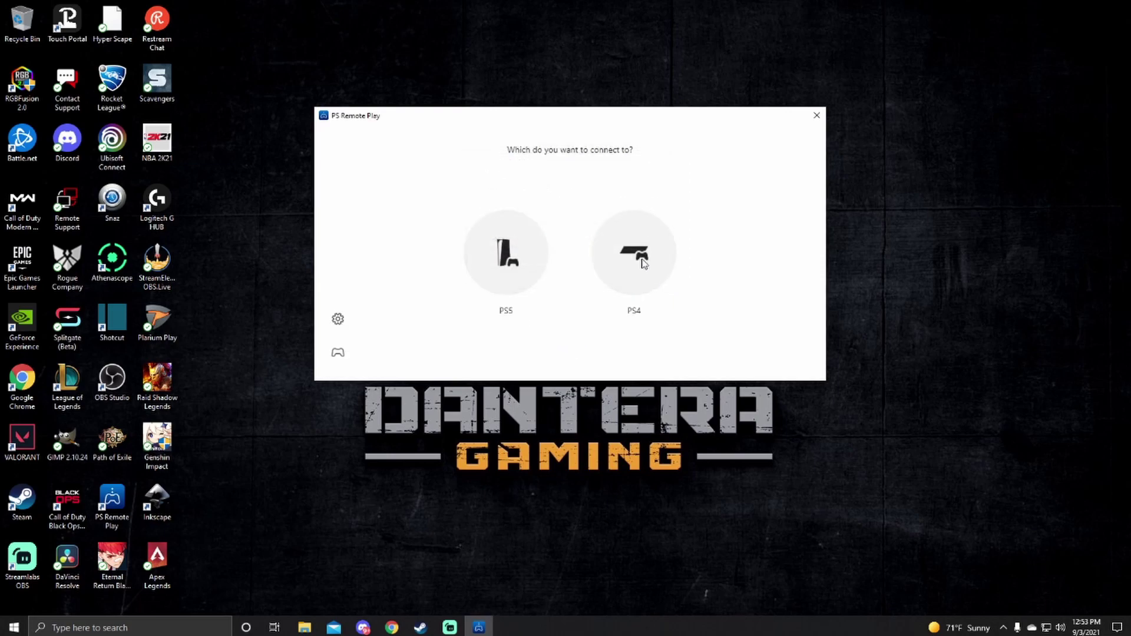
Connect to the PS4 console PS4-207 and maximize the Remote Play window
left_click(644, 263)
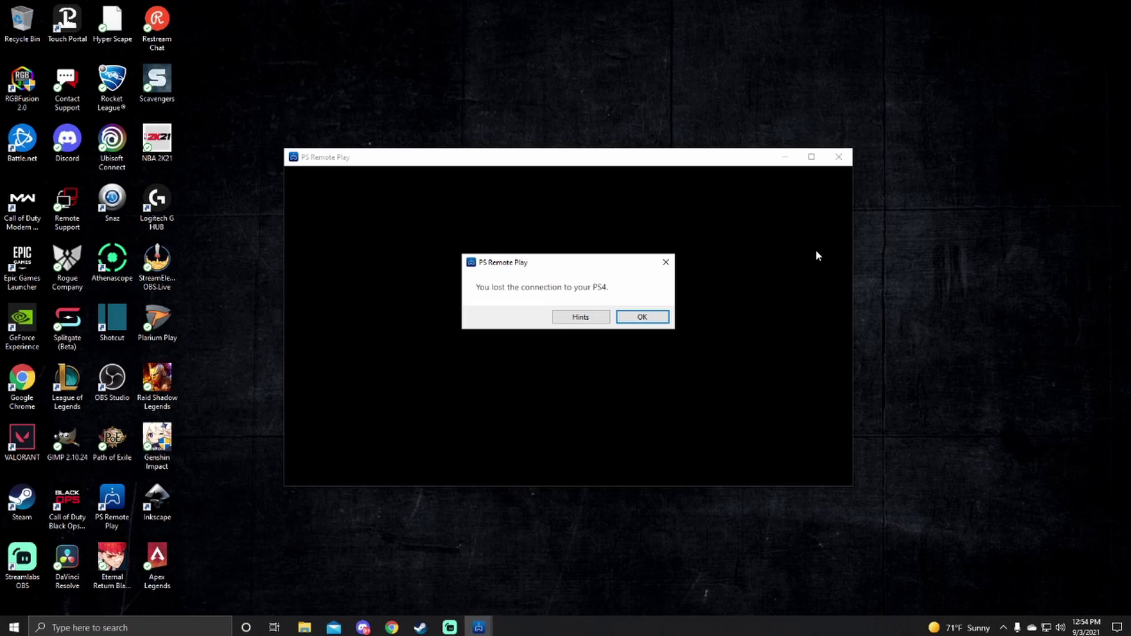
left_click(655, 319)
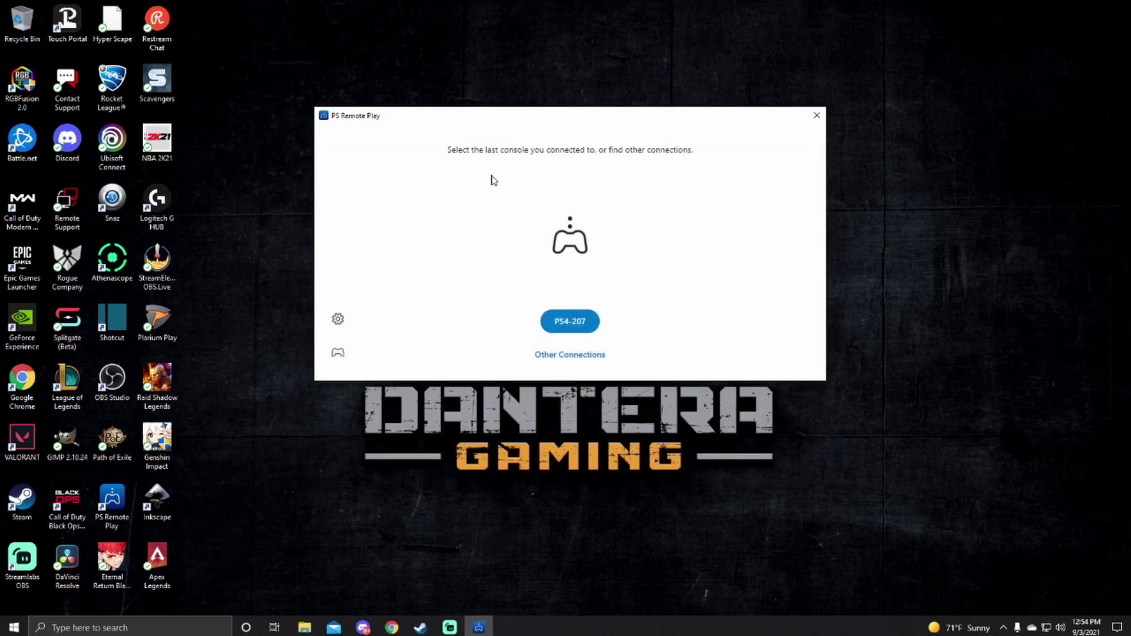
left_click(577, 328)
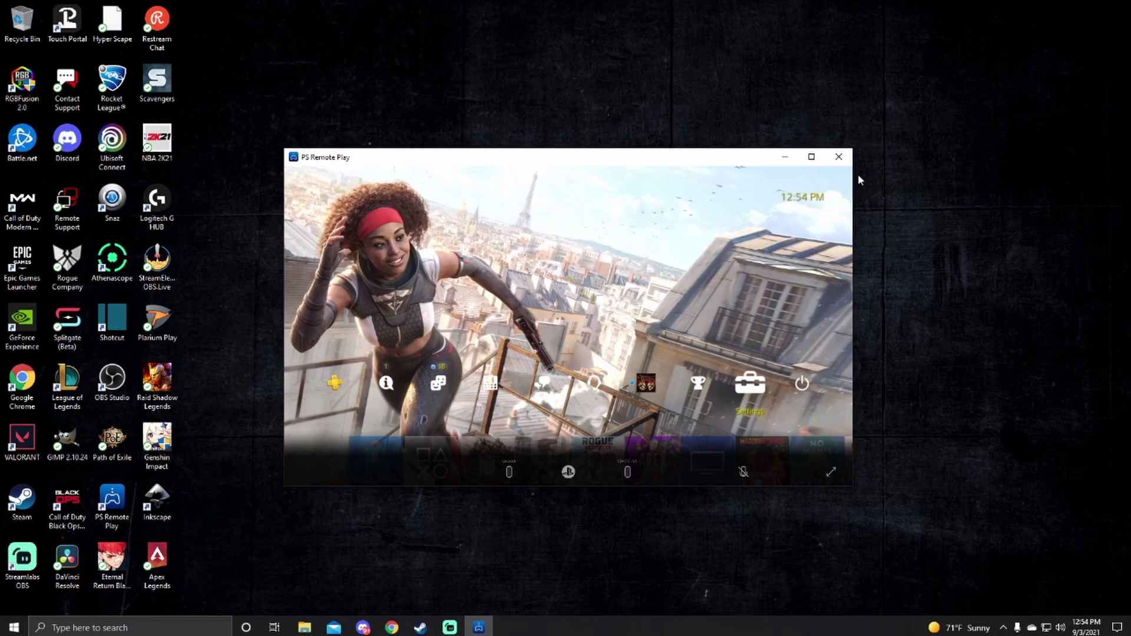
left_click(811, 157)
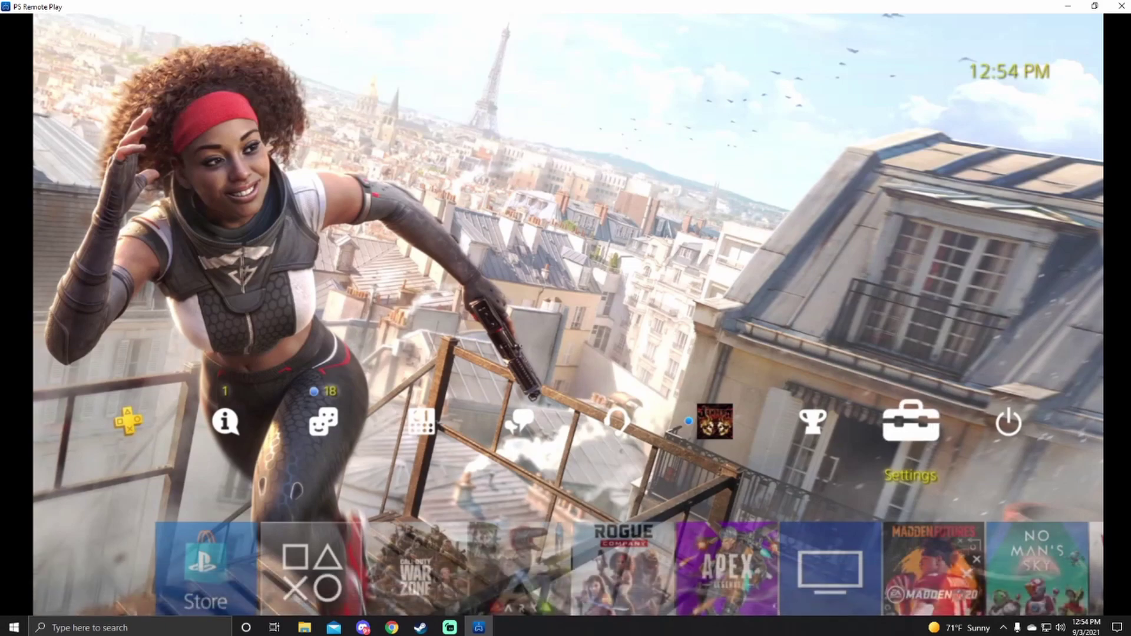
Browse the function area of the PS4 home screen from Settings to Power
key("Right")
key("Down")
key("Up")
key("Down")
key("Right")
key("Up")
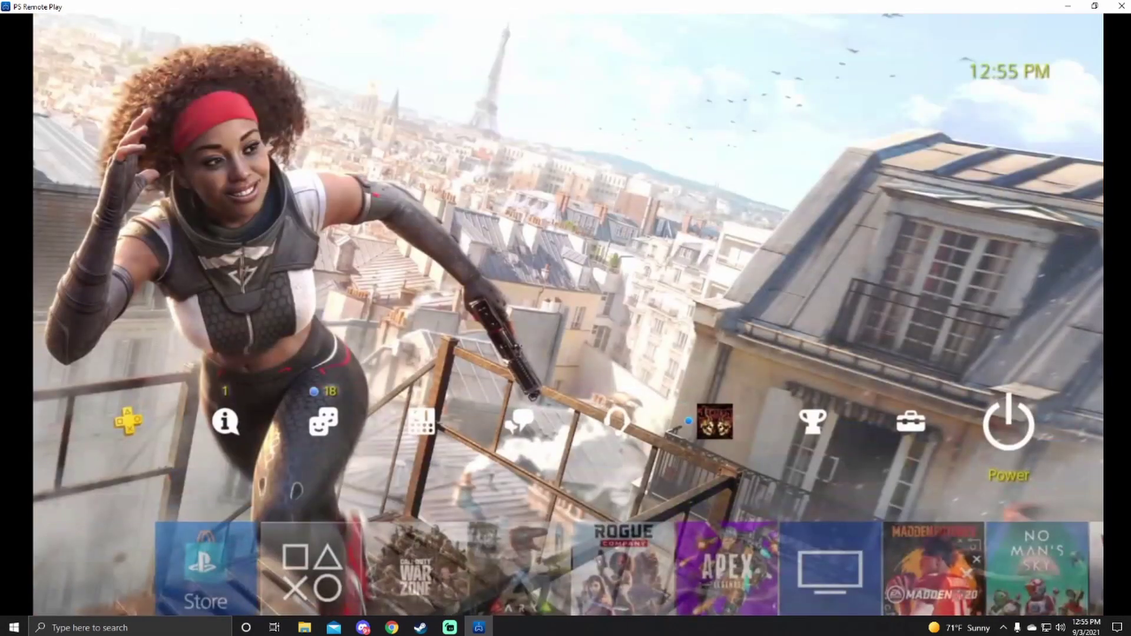
Browse the row of games and apps on the PS4 home screen
key("Down")
key("Right")
key("Right")
key("Right")
key("Right")
key("Right")
key("Right")
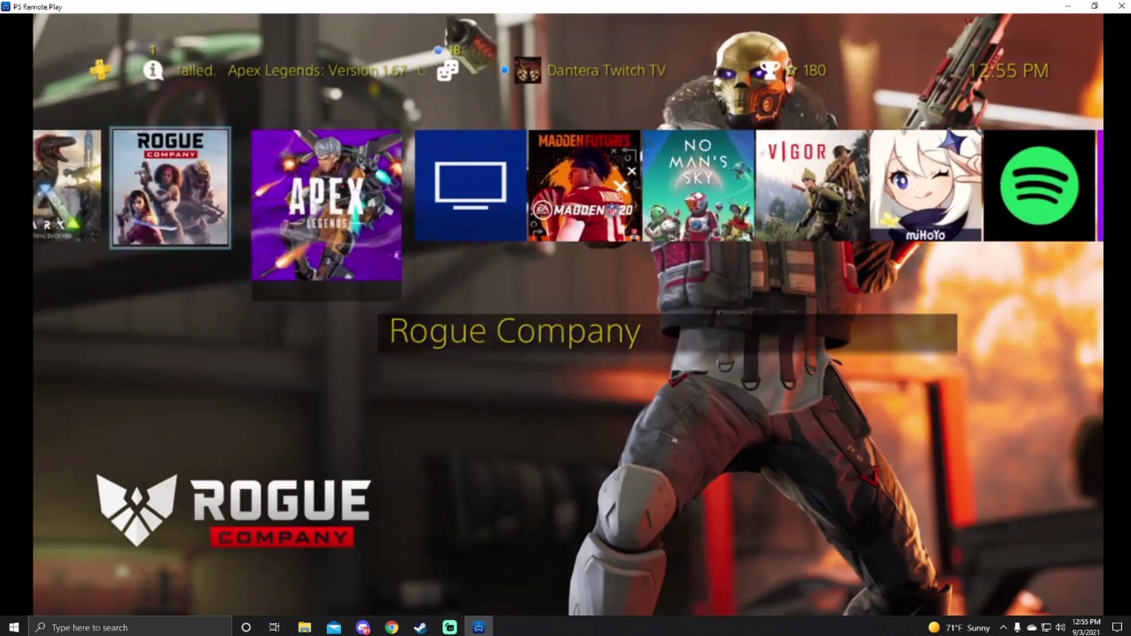
key("Right")
key("Right")
key("Right")
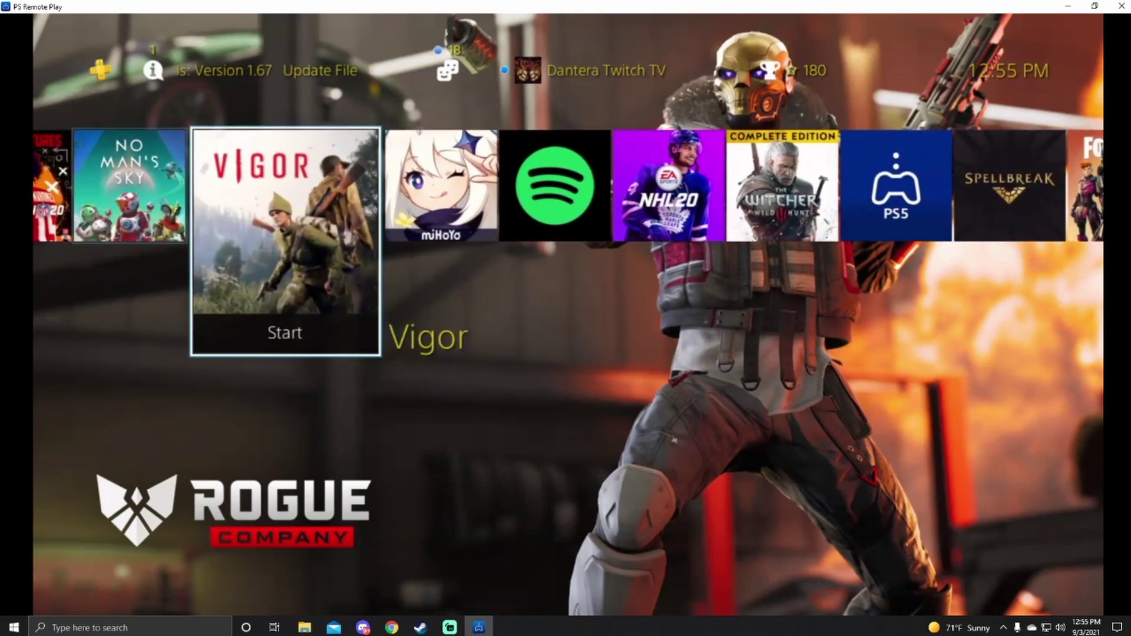
key("Left")
key("Left")
key("Right")
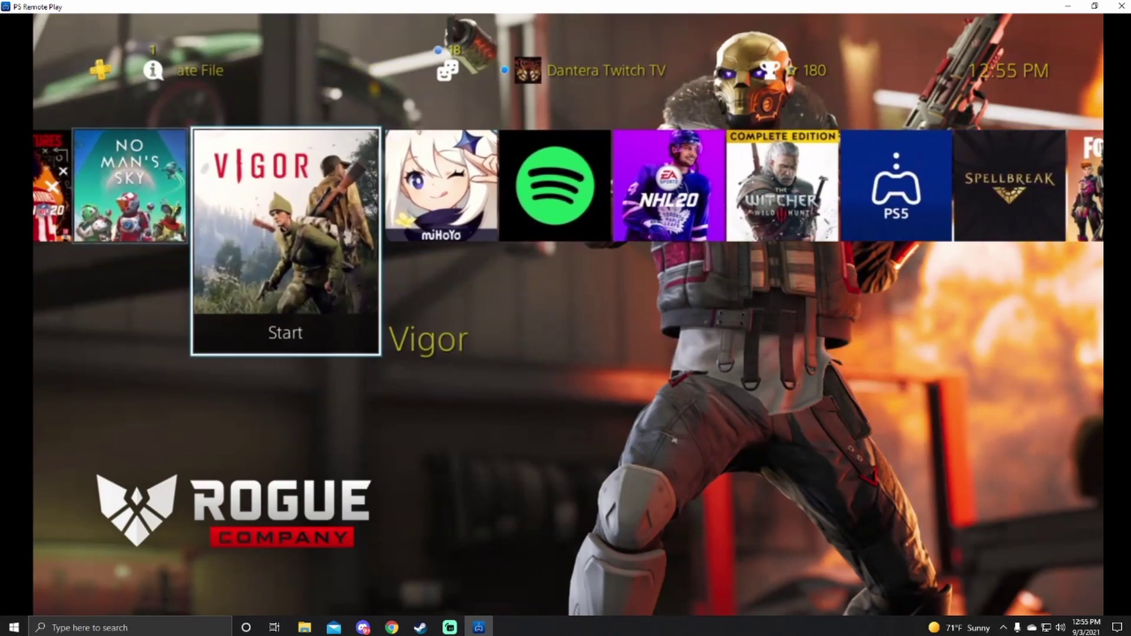
key("Right")
key("Right")
key("Left")
key("Left")
key("Left")
key("Left")
key("Left")
key("Left")
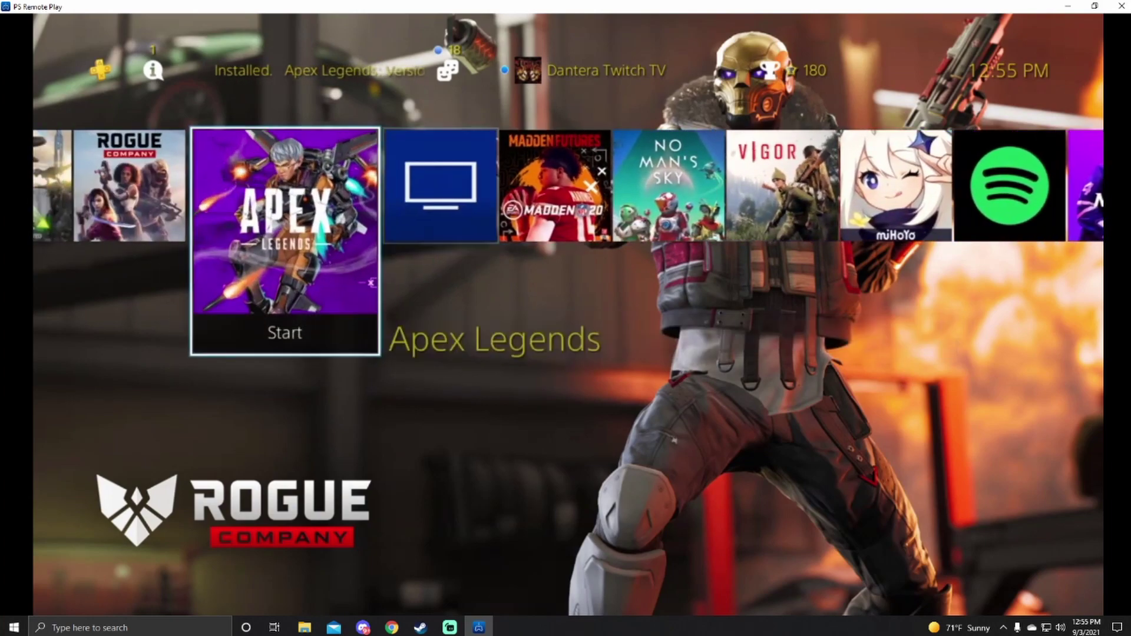
Start ARK: Survival Evolved without updating it and show the remote stream in full screen
key("Left")
key("Left")
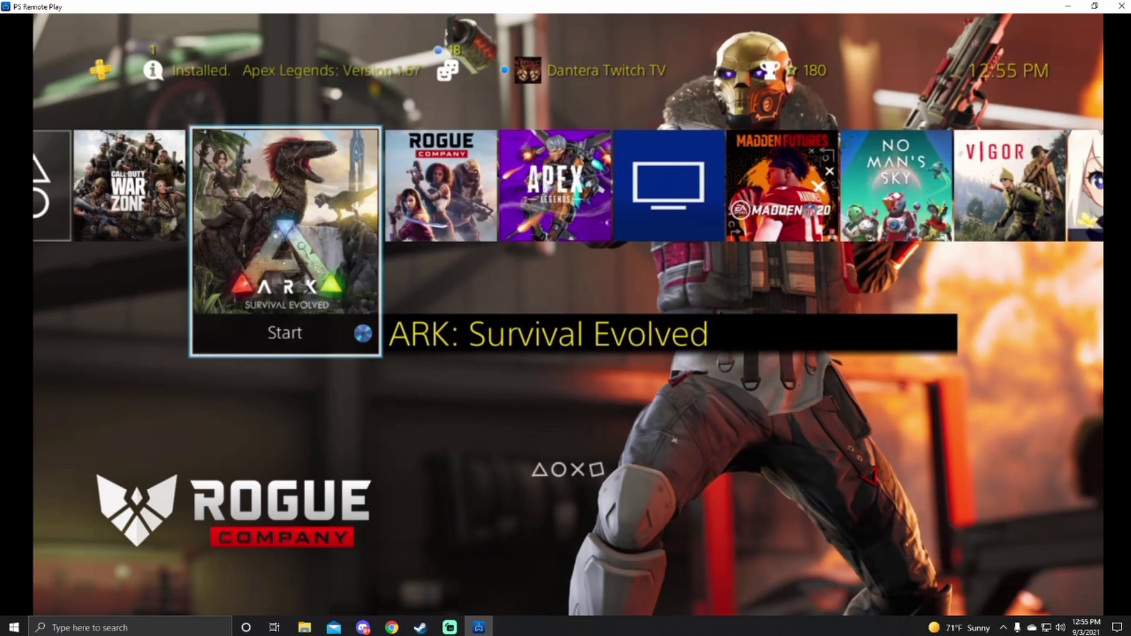
key("Return")
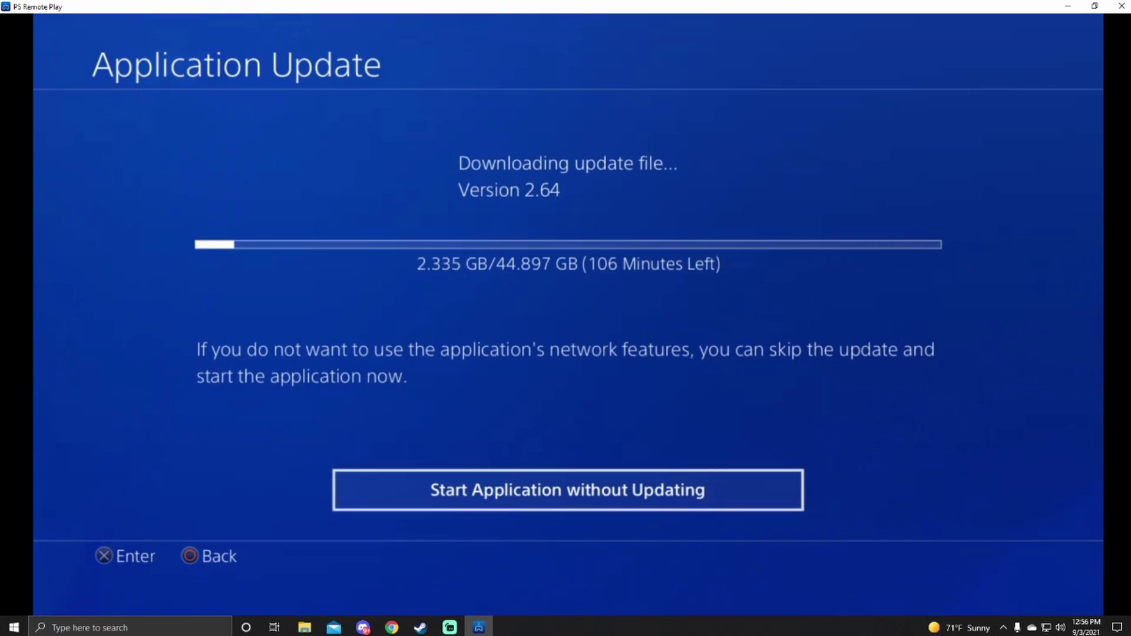
key("Escape")
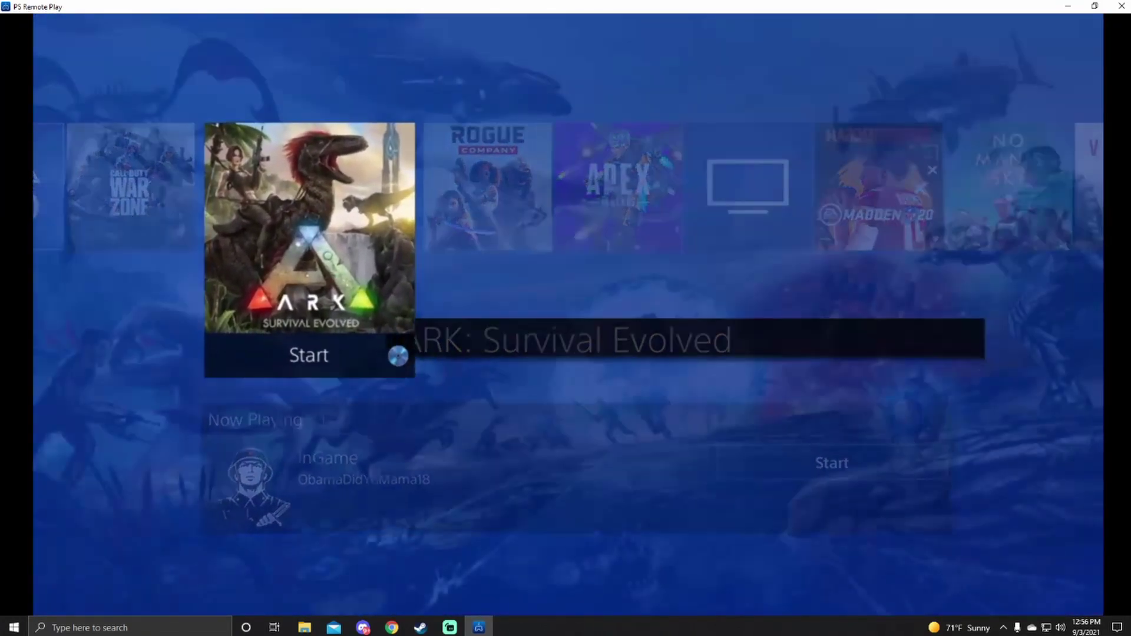
key("Return")
double_click(748, 398)
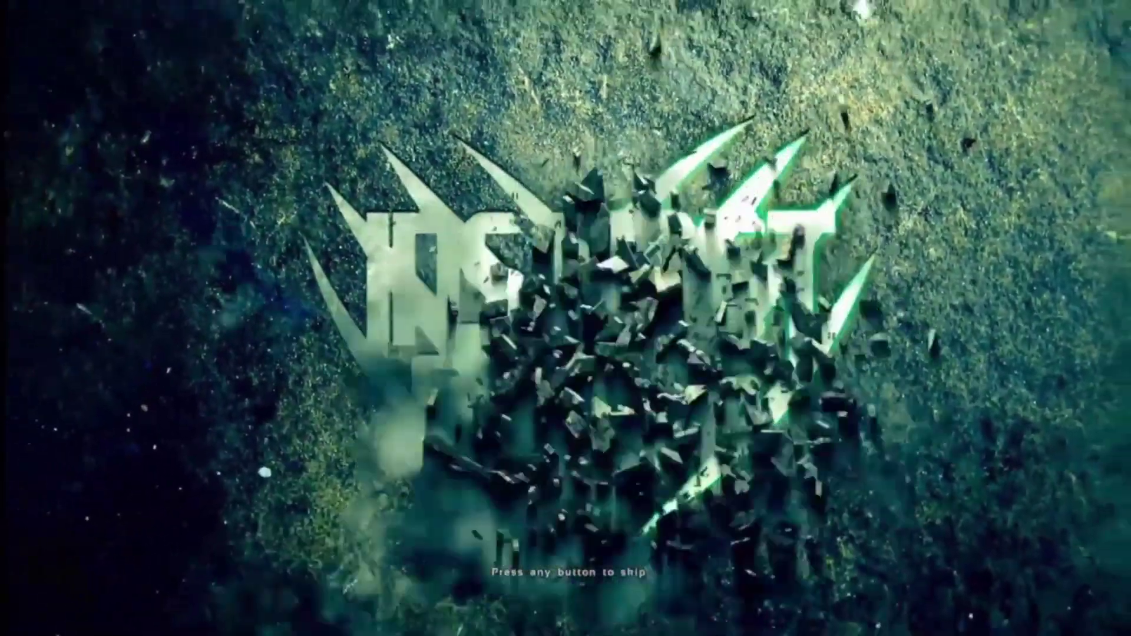
Switch to Streamlabs OBS and activate the Game scene
key("alt+Tab")
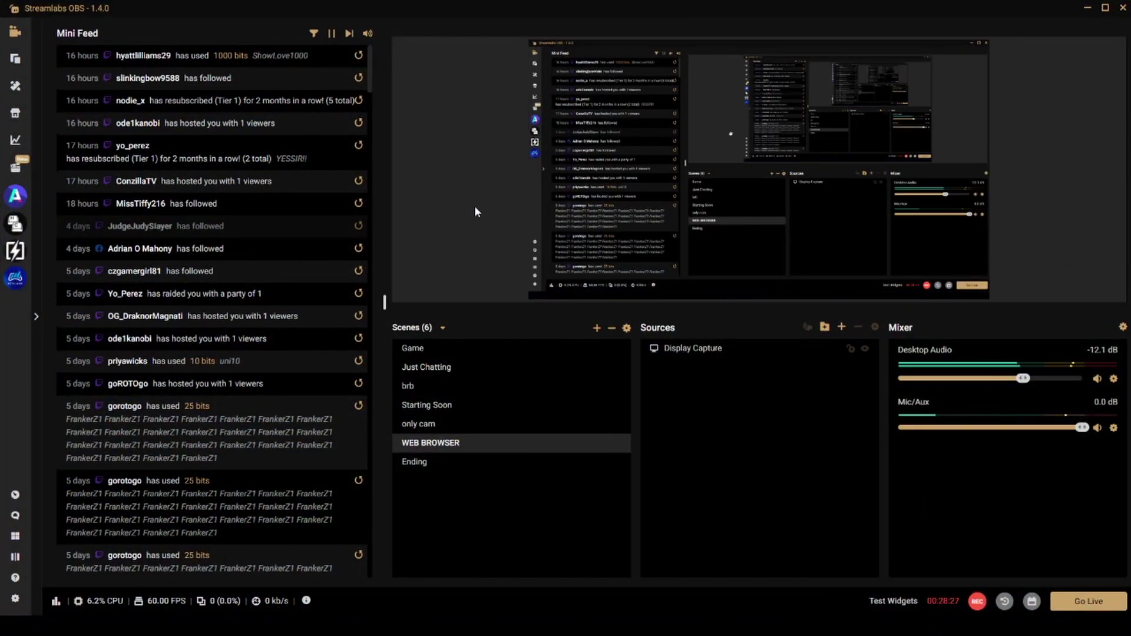
left_click(433, 351)
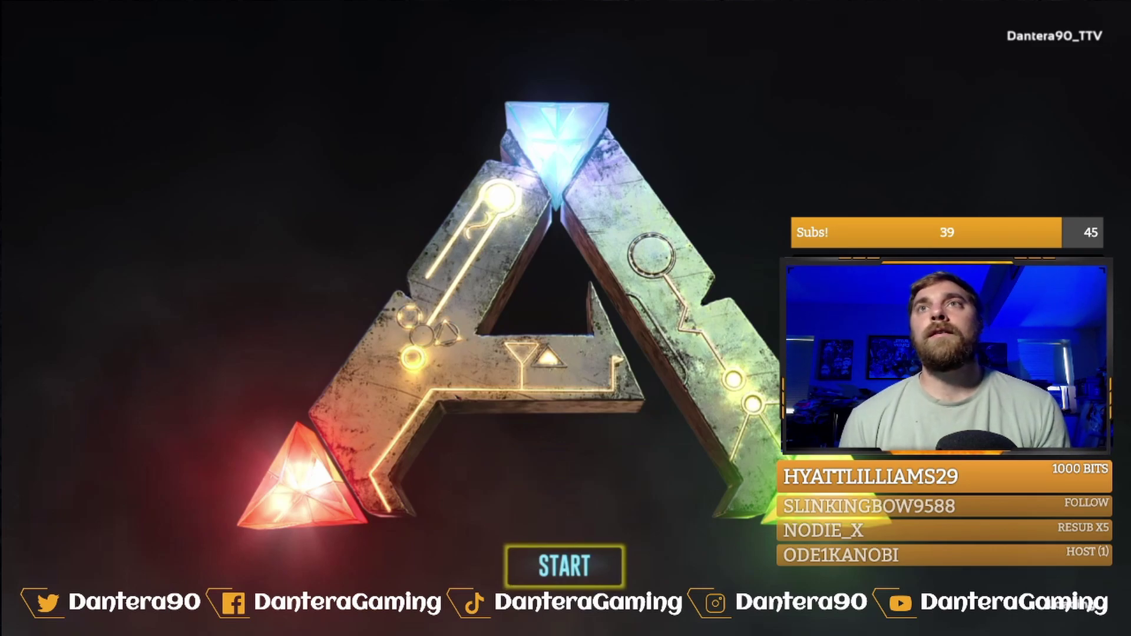
Enter the ARK main menu and move through its entries down to Survival Guide
key("Return")
key("Down")
key("Down")
key("Up")
key("Down")
key("Down")
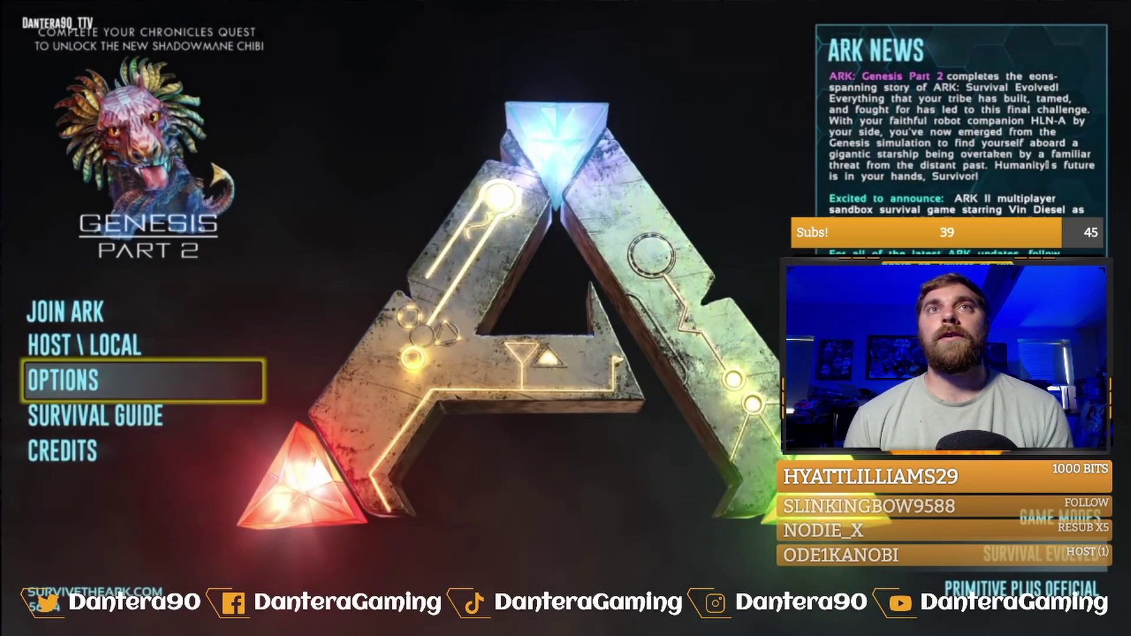
key("Down")
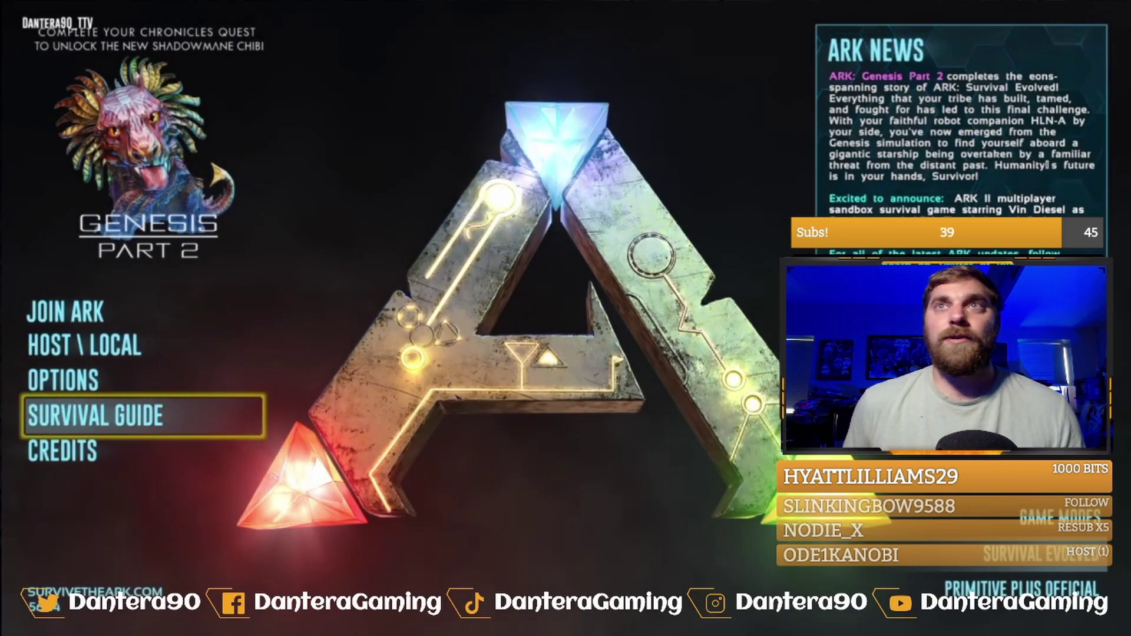